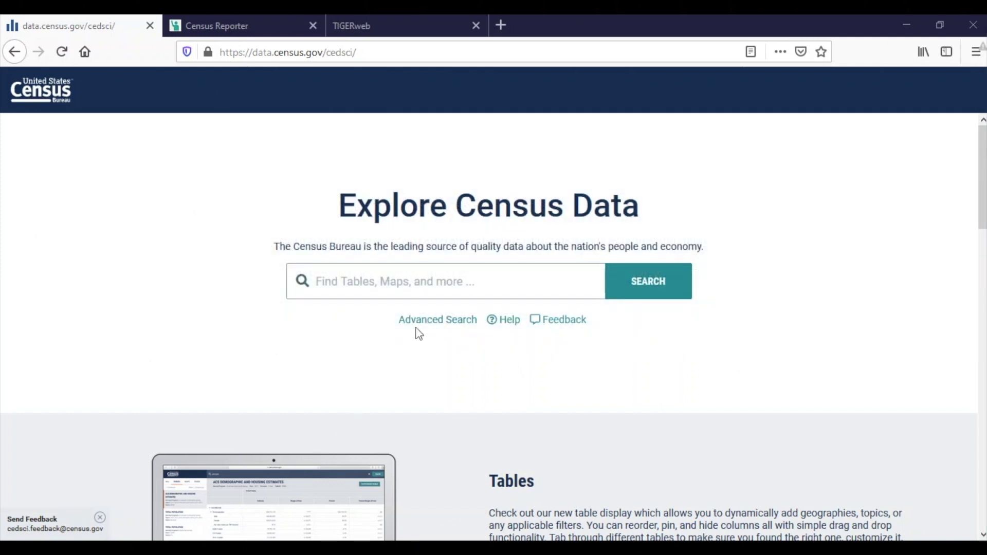
# - Browse the block groups of Census Tract 201, Autauga County, Alabama, then return home
pyautogui.click(418, 323)
pyautogui.click(106, 402)
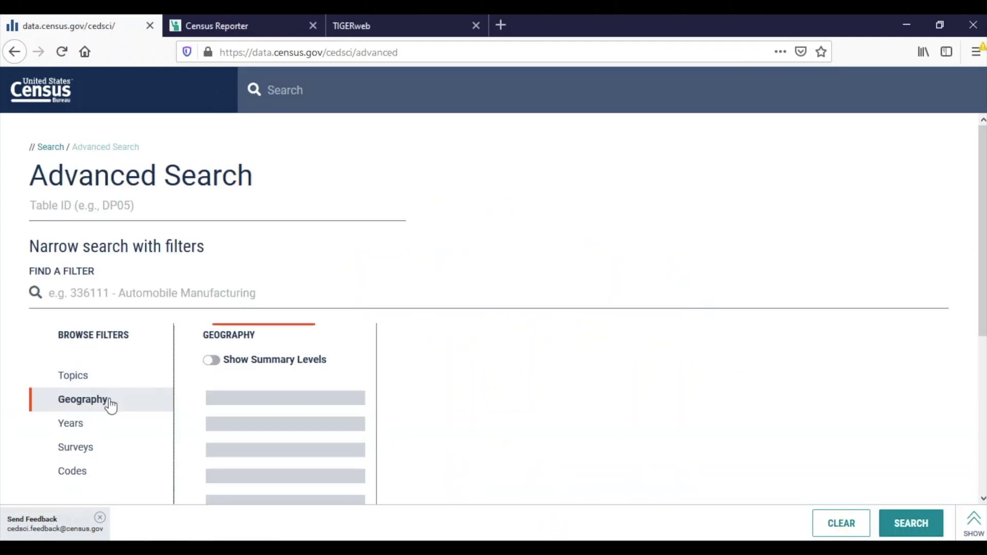
pyautogui.scroll(-3, 480, 381)
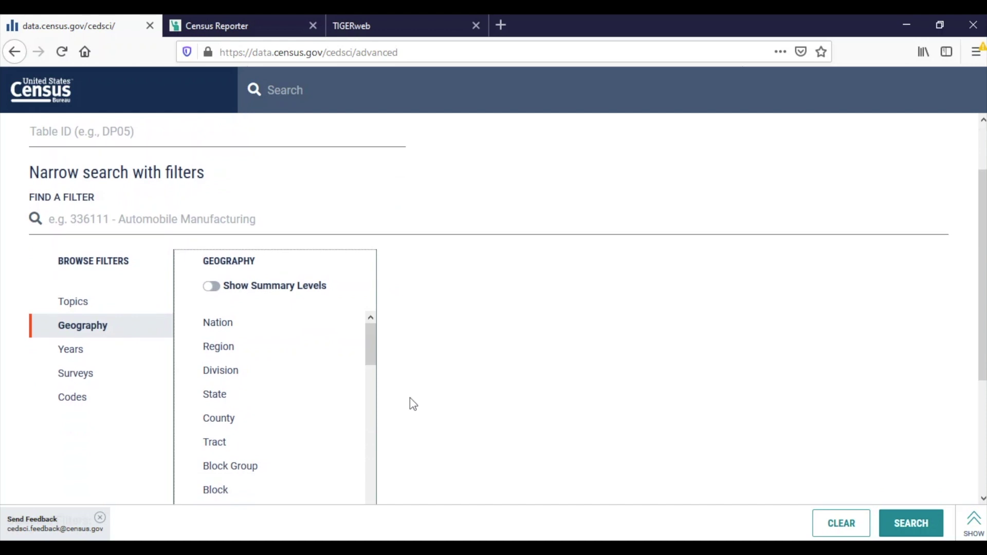
pyautogui.click(264, 469)
pyautogui.click(426, 306)
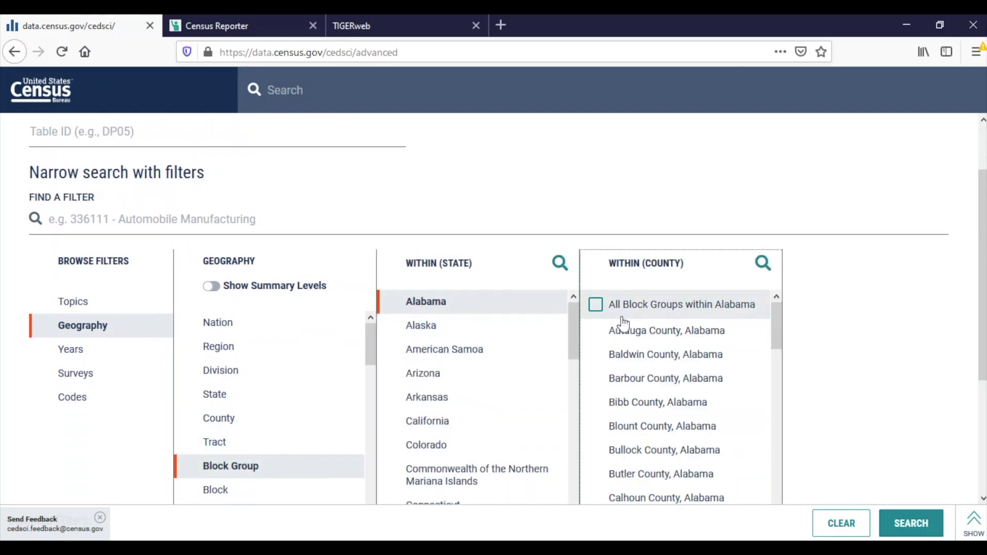
pyautogui.click(664, 332)
pyautogui.click(816, 368)
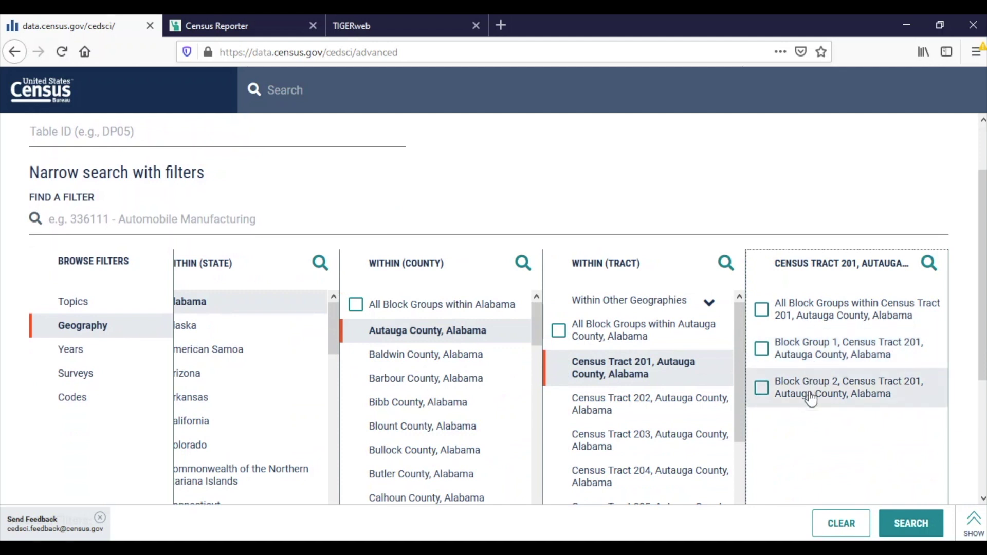
pyautogui.click(53, 96)
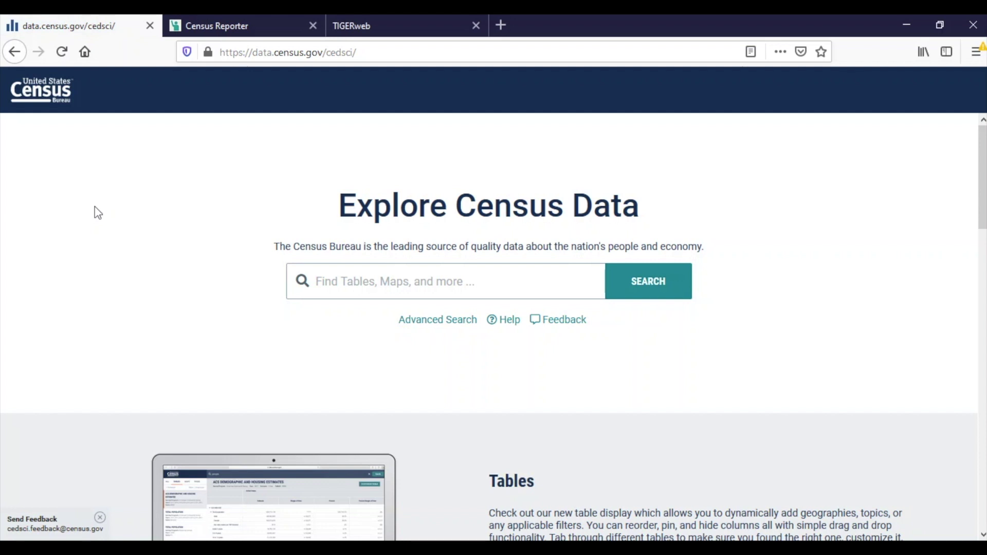
# - Look up '4600 silver hill road' in Census Reporter and pick the Suitland, Maryland match
pyautogui.click(200, 24)
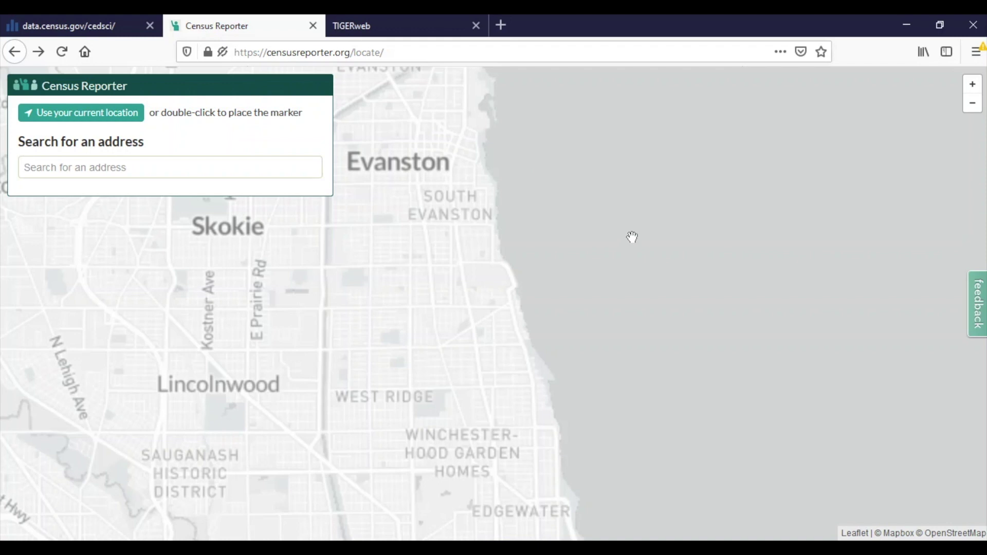
pyautogui.click(274, 167)
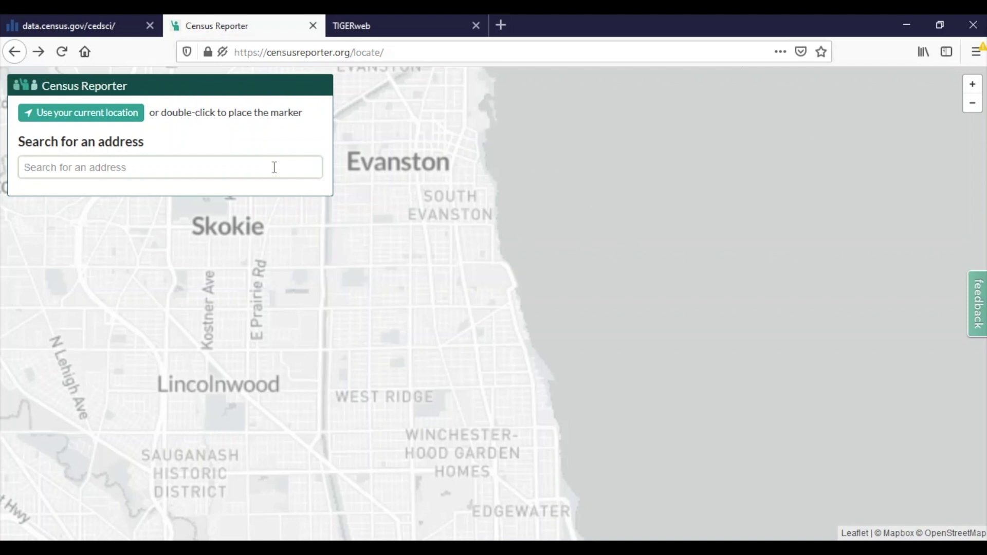
pyautogui.write('46')
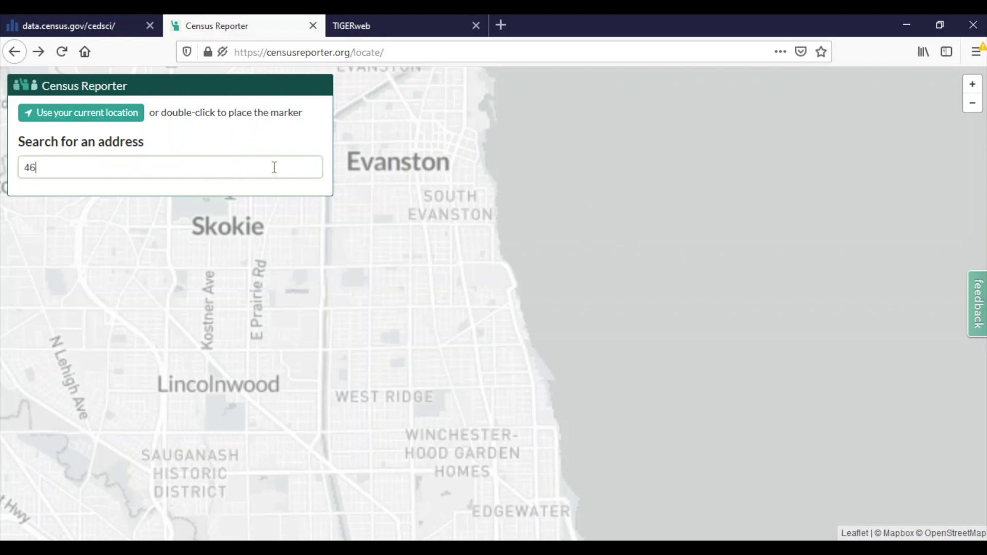
pyautogui.write('00 silver hill road')
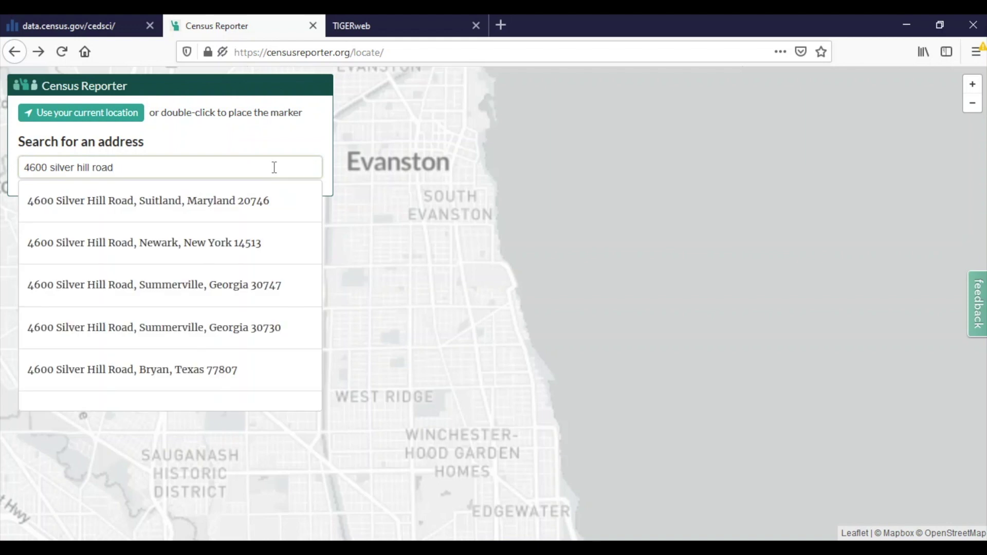
pyautogui.click(232, 201)
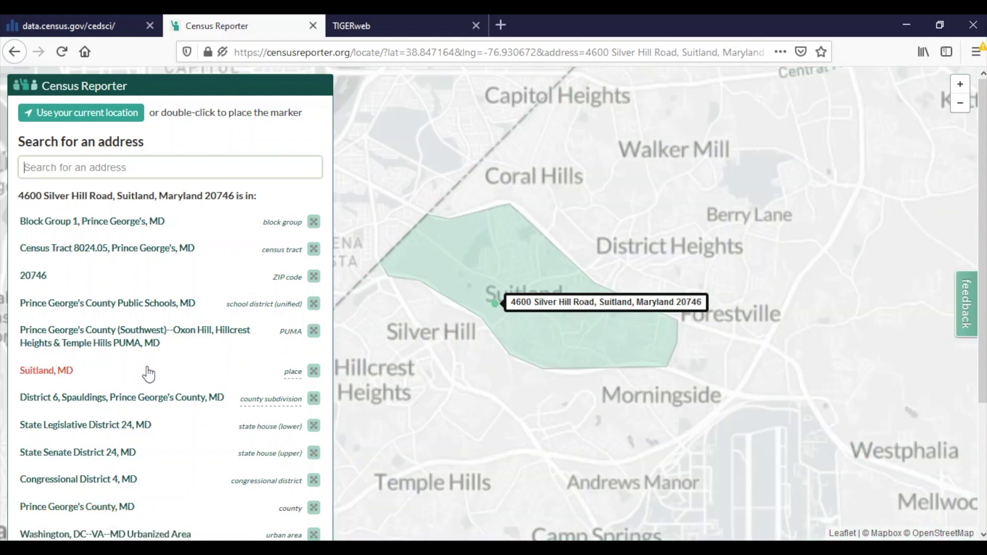
# - Switch the TIGERweb map to the ACS 2019 vintage
pyautogui.click(394, 29)
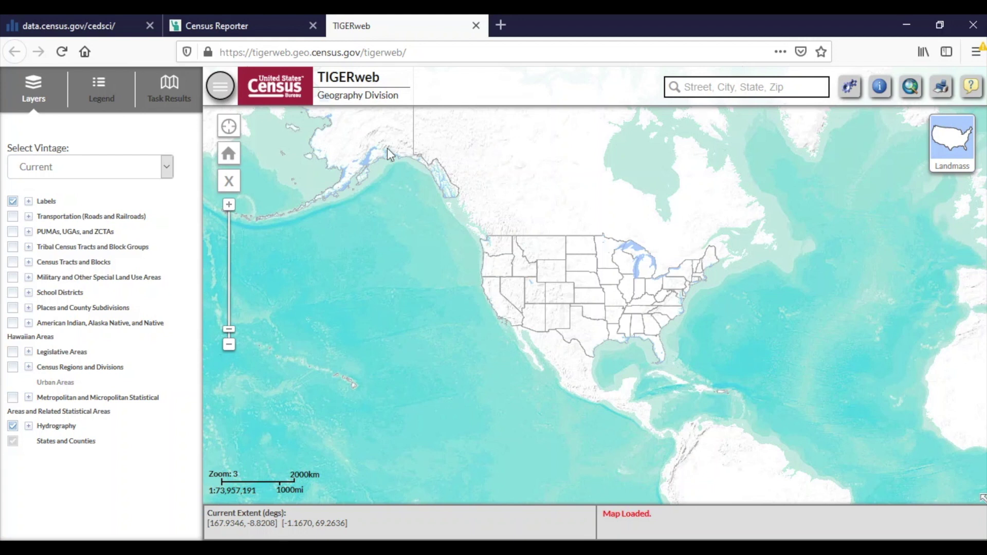
pyautogui.click(166, 168)
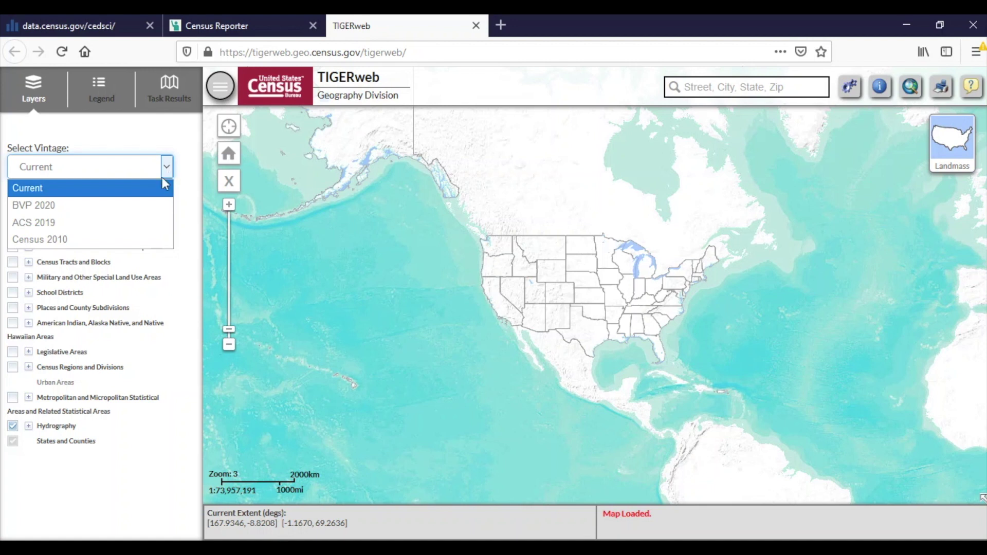
pyautogui.click(142, 225)
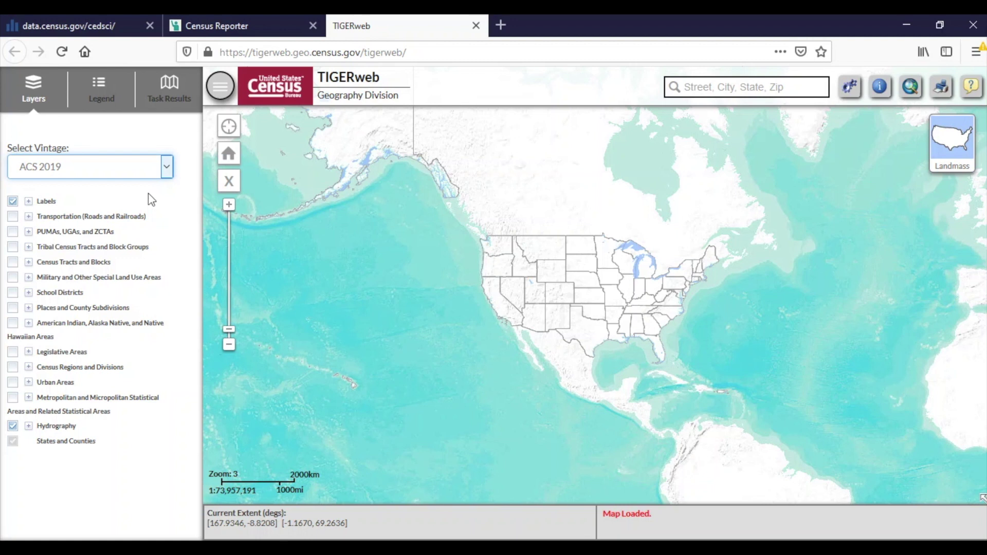
pyautogui.click(713, 85)
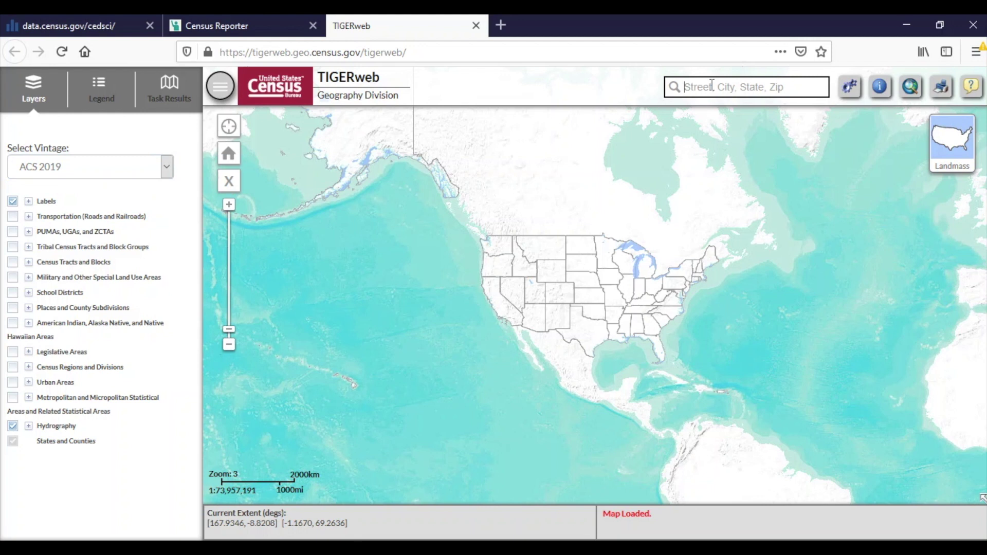
# - Find '32 old slip new york NY', zoom out two levels, and enable the Census Tracts and Blocks layer
pyautogui.write('32 old')
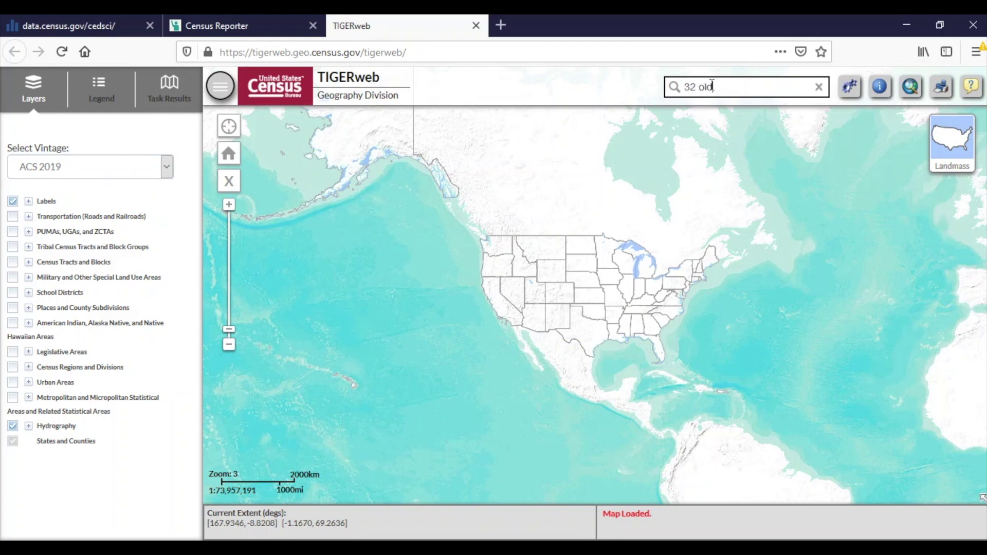
pyautogui.write(' slip new york NY')
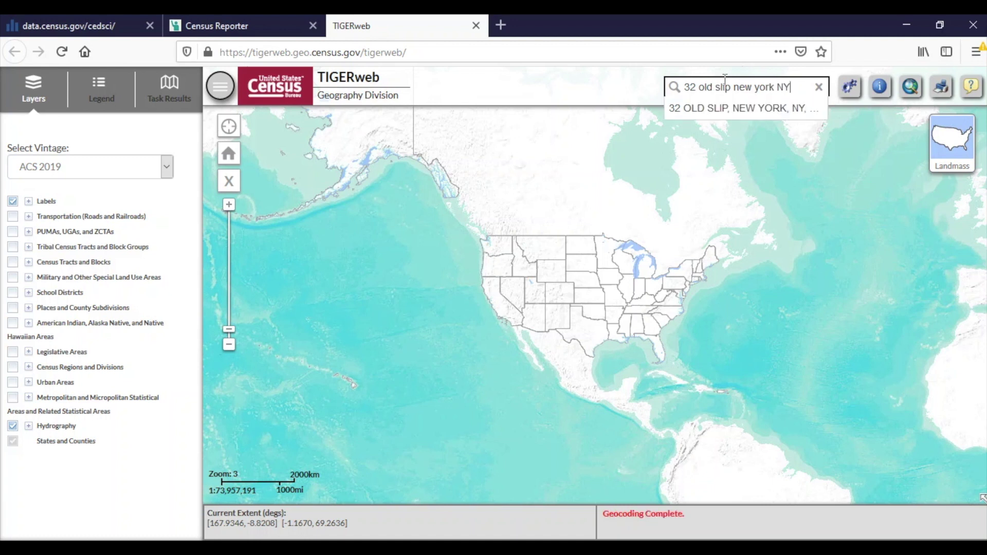
pyautogui.click(717, 108)
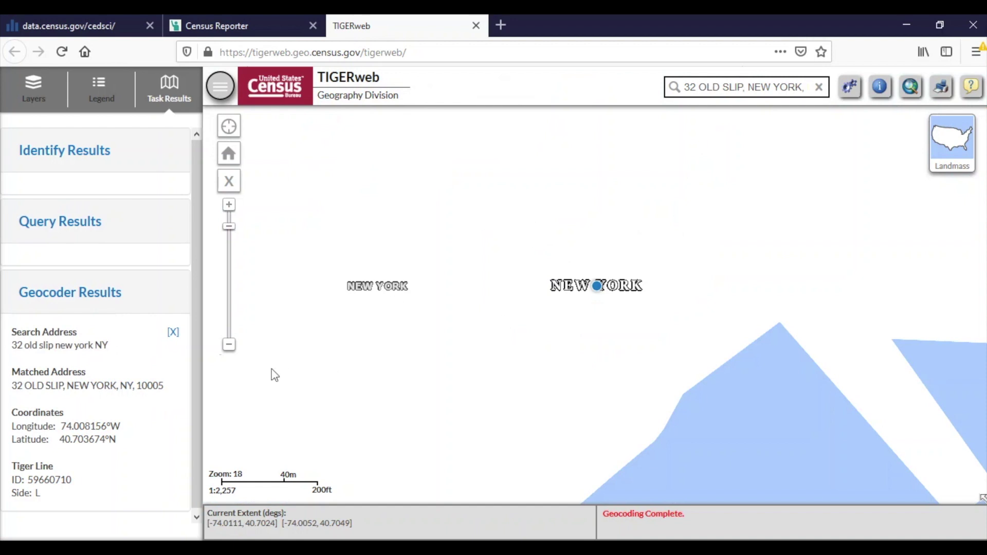
pyautogui.click(228, 348)
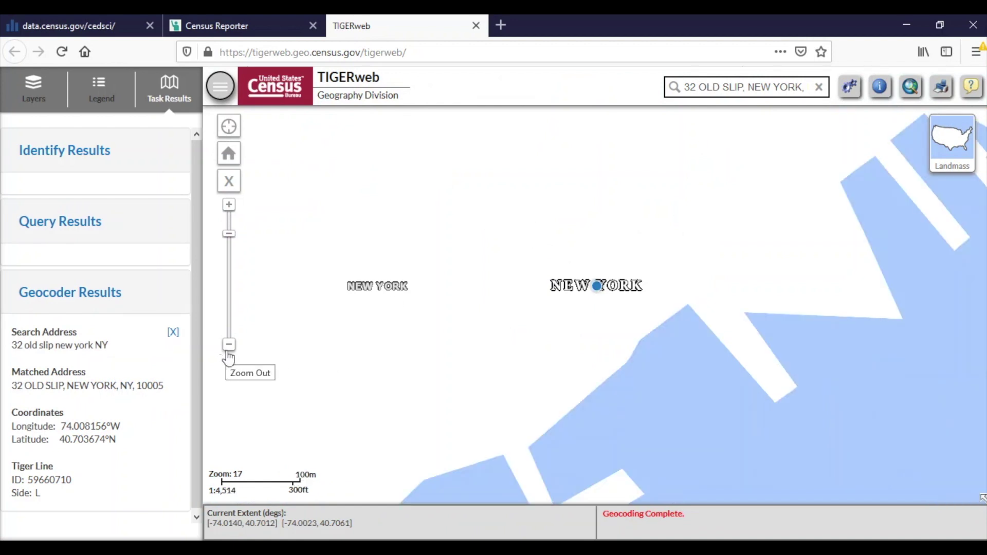
pyautogui.click(229, 346)
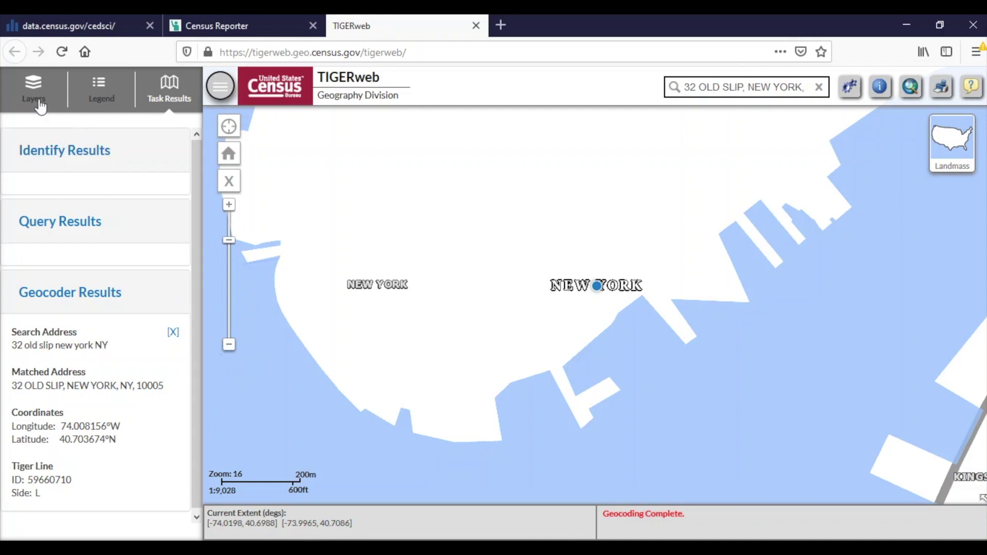
pyautogui.click(40, 105)
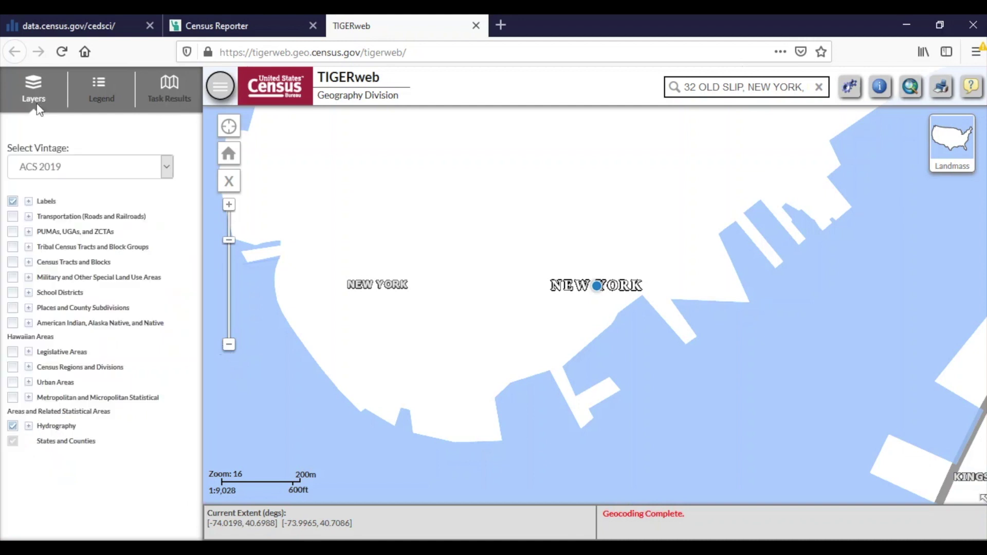
pyautogui.click(12, 263)
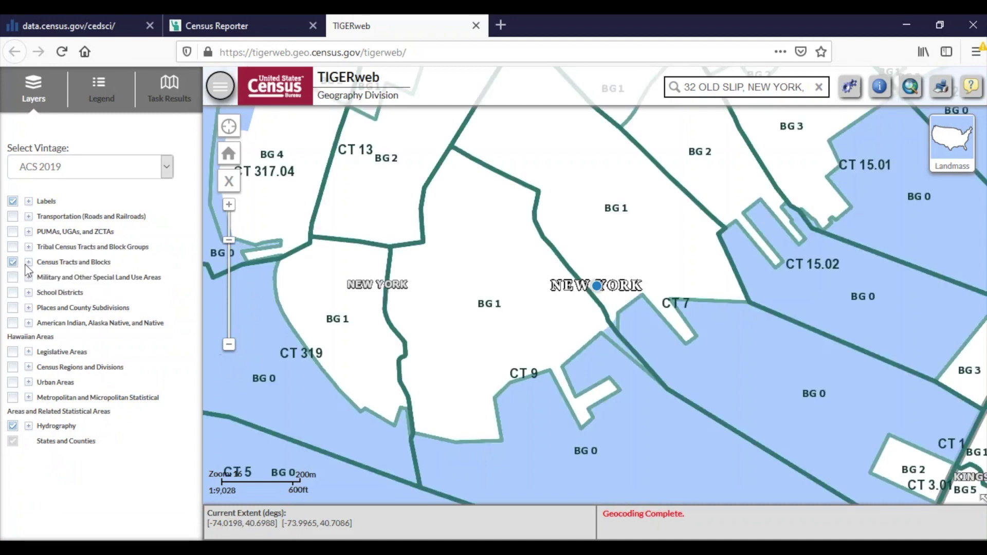
# - Expand the Census Tracts and Blocks layer to show its tract and block group sublayers
pyautogui.click(28, 263)
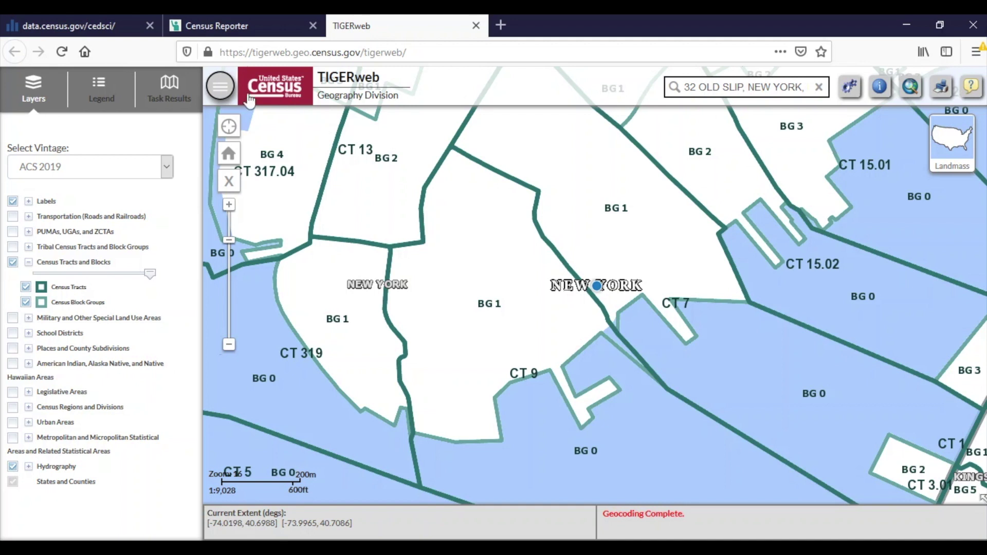
pyautogui.click(93, 31)
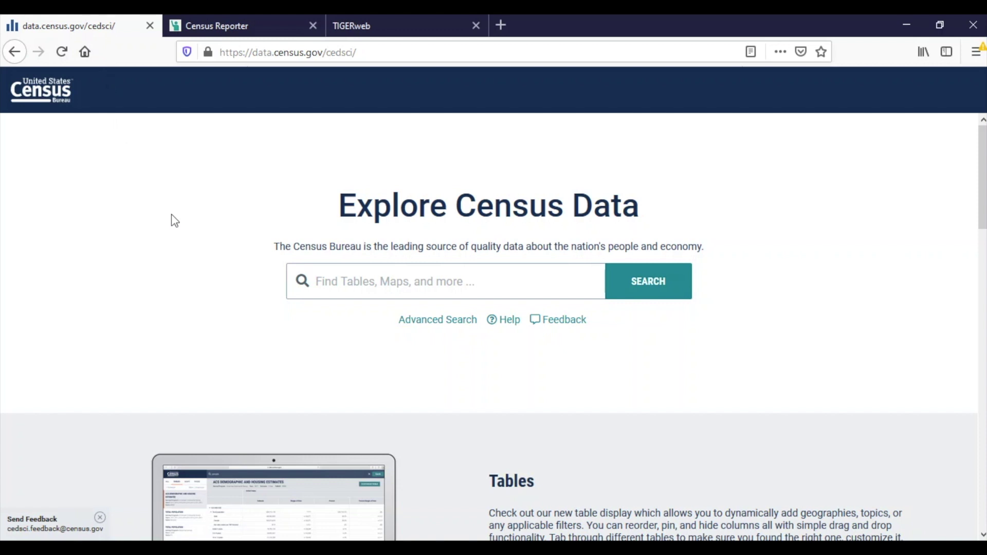
# - Set Advanced Search's geography filter to the Block Group level
pyautogui.click(423, 325)
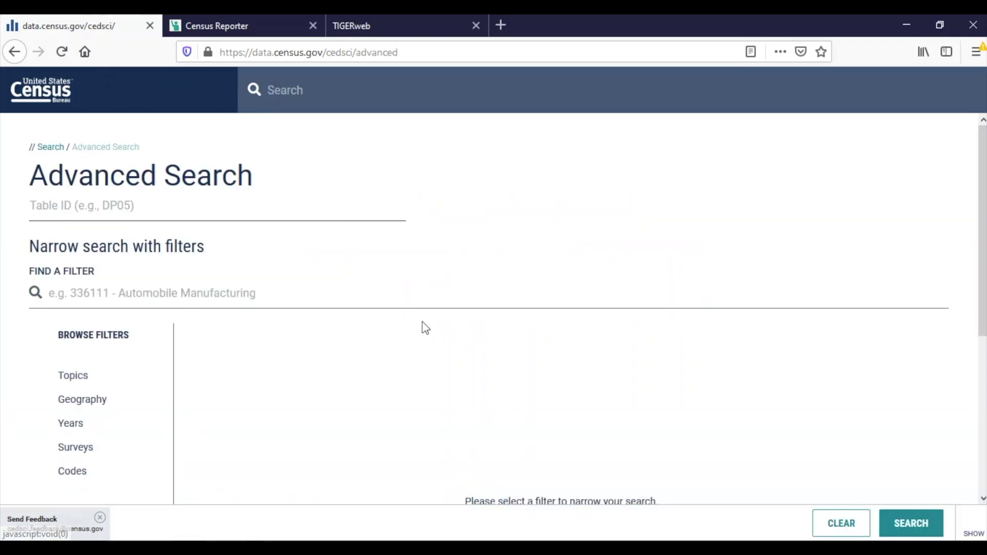
pyautogui.click(121, 407)
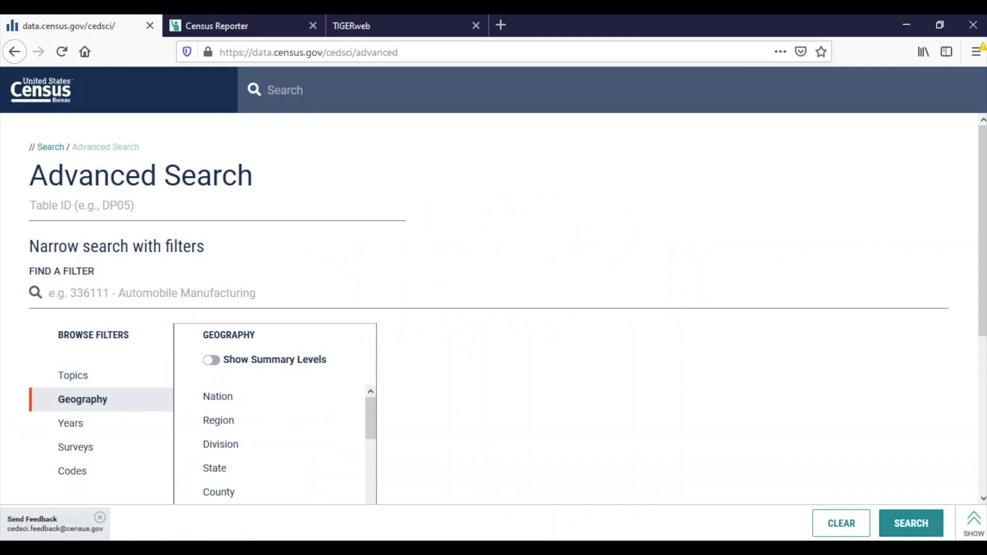
pyautogui.scroll(-1, 412, 405)
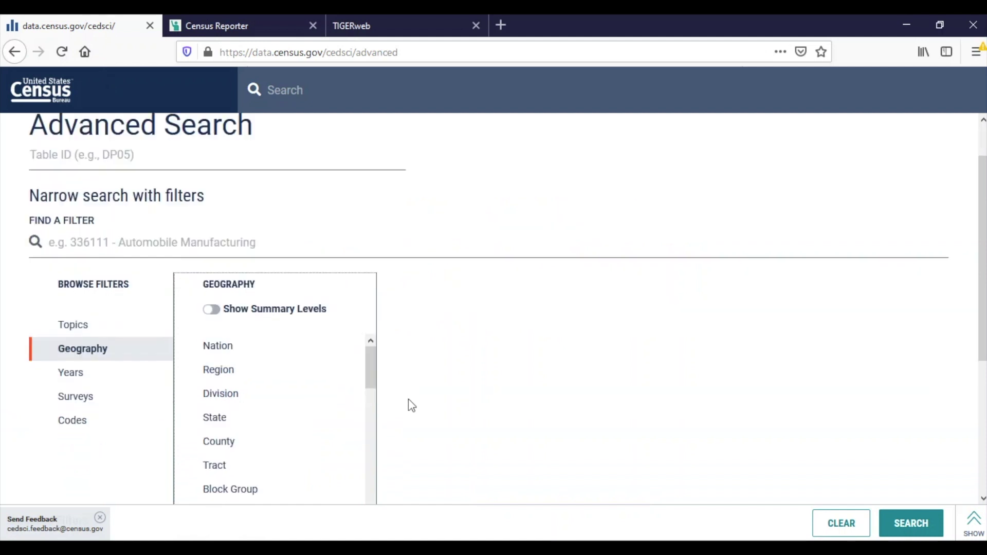
pyautogui.scroll(-2, 410, 400)
pyautogui.click(260, 401)
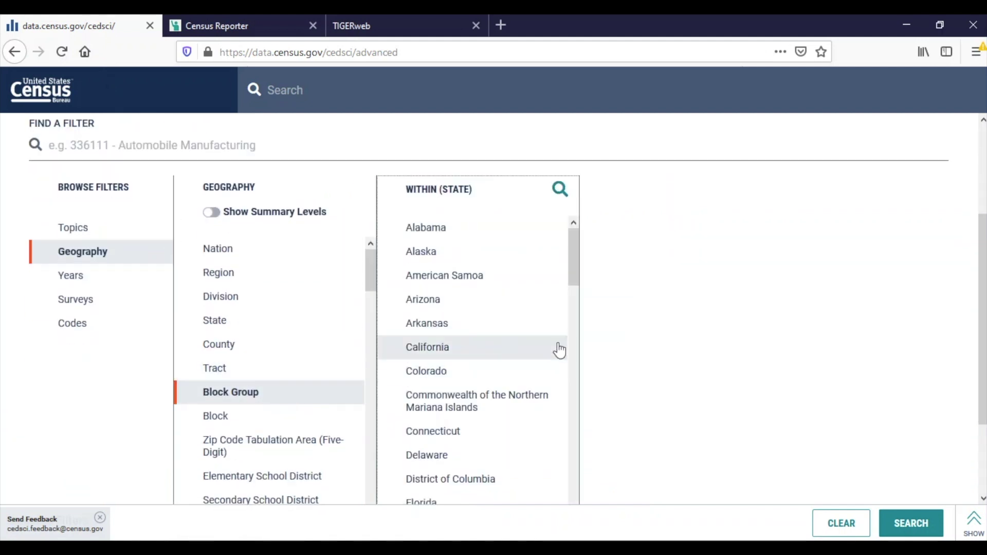
# - Check Block Group 1 of Census Tract 8024.05, Prince George's County, Maryland
pyautogui.scroll(-7, 511, 347)
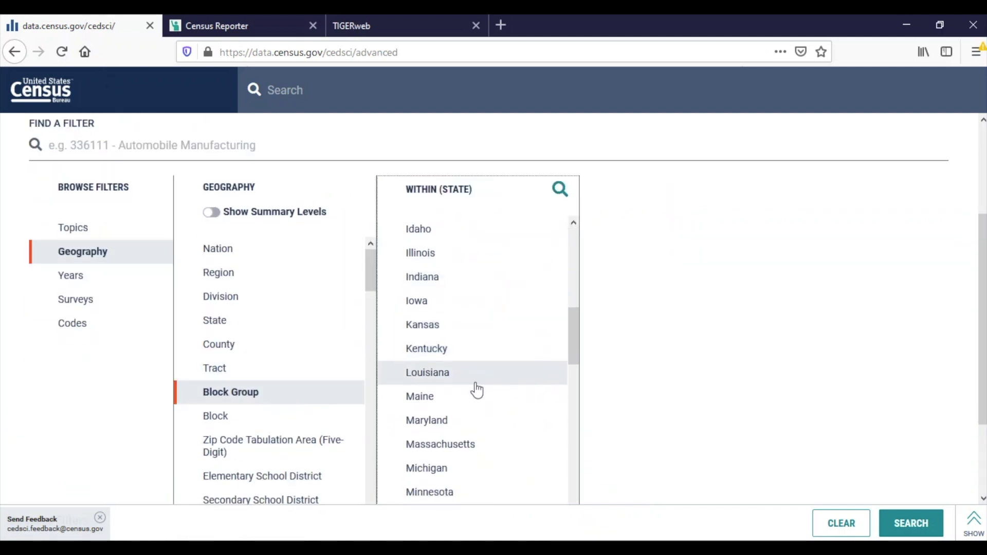
pyautogui.click(453, 419)
pyautogui.scroll(-4, 664, 377)
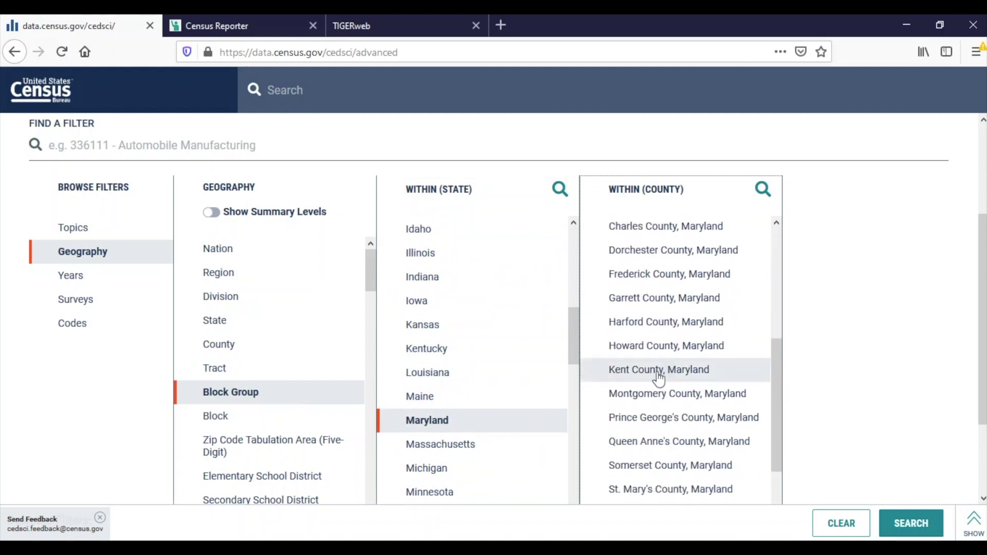
pyautogui.click(668, 417)
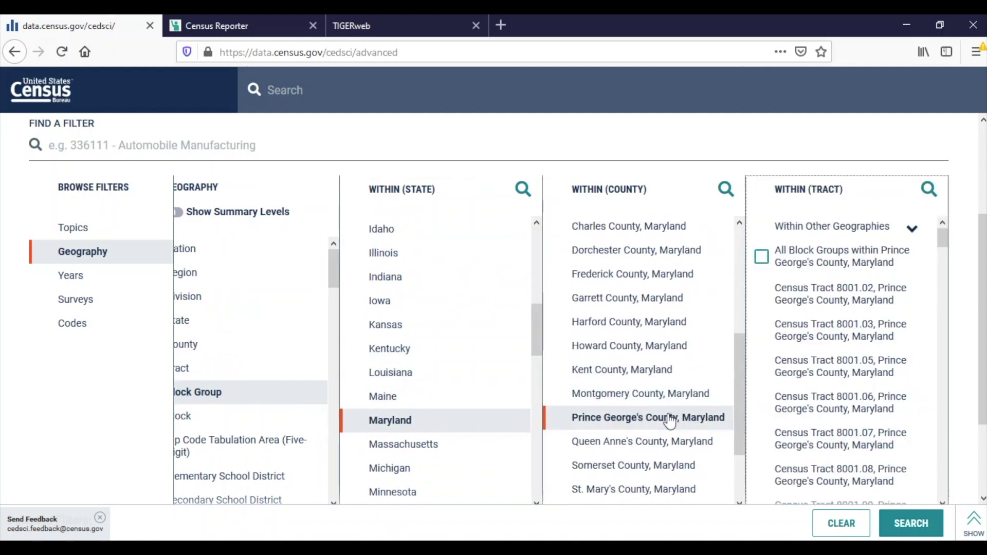
pyautogui.scroll(-2, 792, 376)
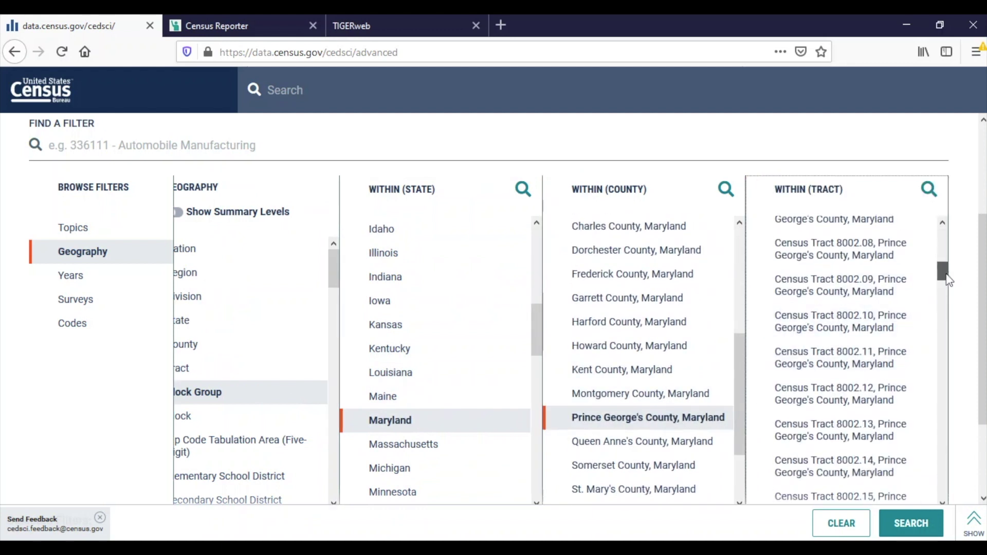
pyautogui.moveTo(945, 273); pyautogui.dragTo(923, 498)
pyautogui.scroll(-10, 887, 411)
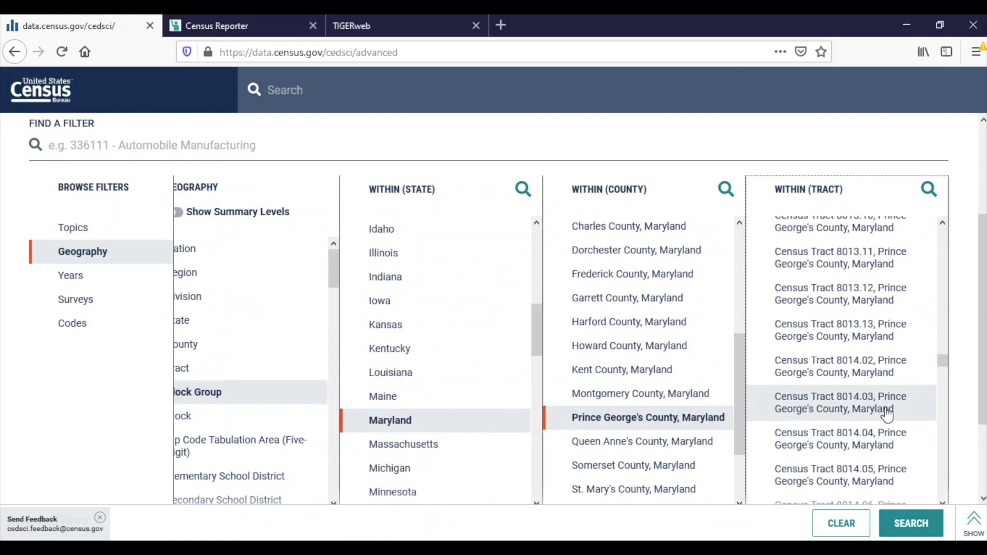
pyautogui.scroll(-10, 887, 414)
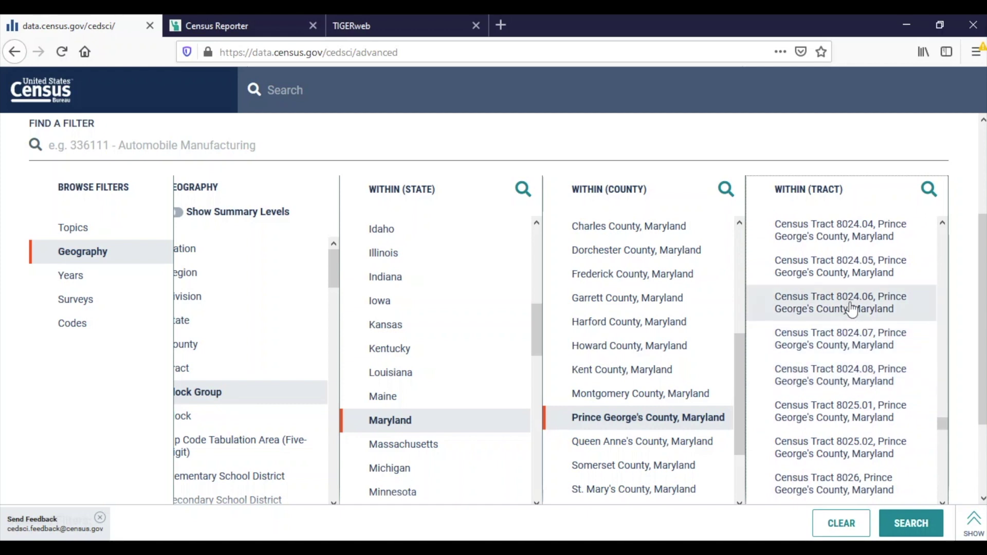
pyautogui.click(795, 266)
pyautogui.click(763, 295)
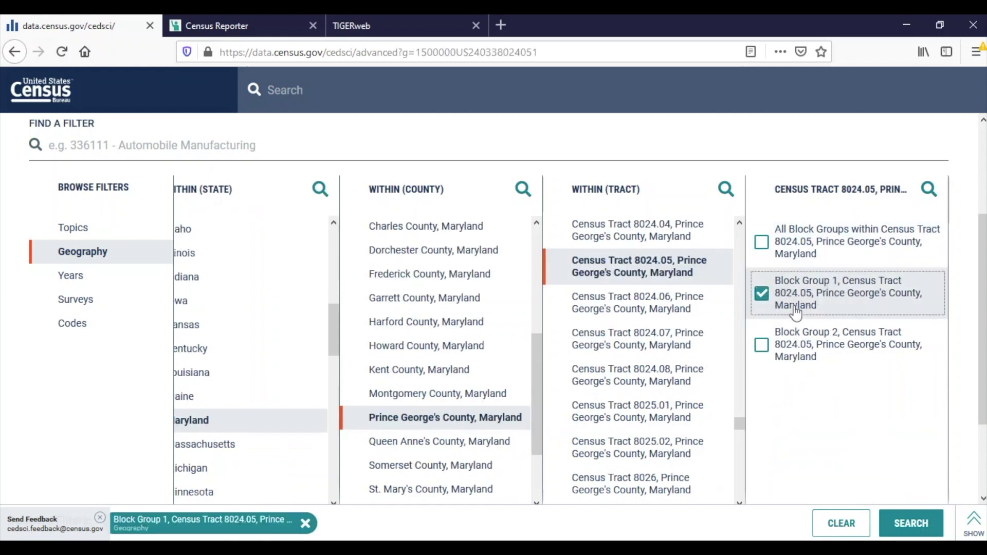
# - Narrow the block group filter to New York County, New York
pyautogui.scroll(-3, 607, 419)
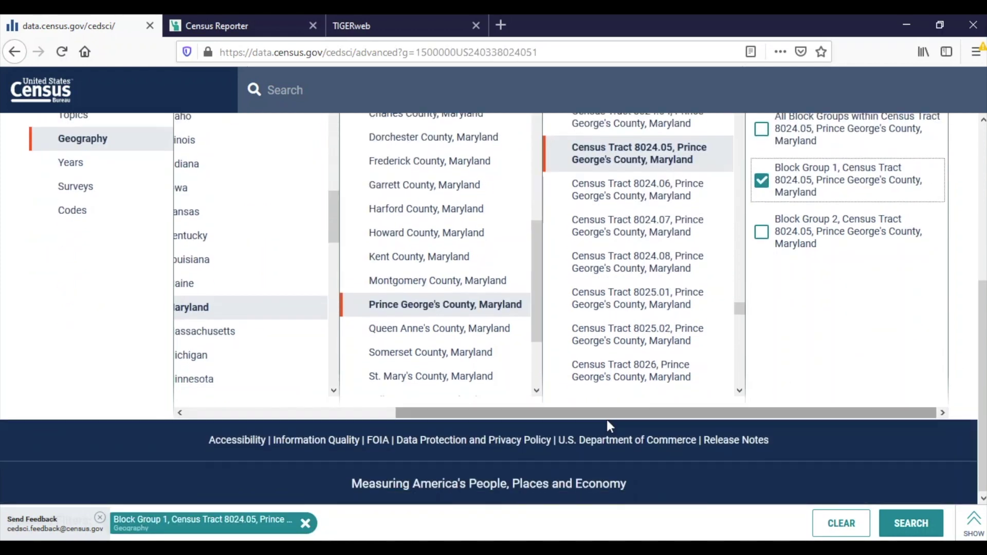
pyautogui.moveTo(607, 414); pyautogui.dragTo(170, 418)
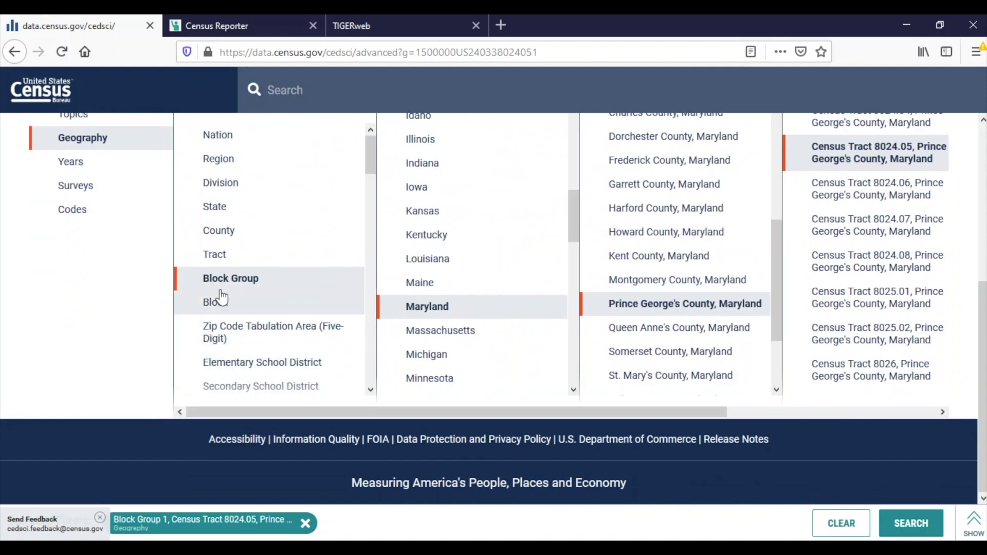
pyautogui.scroll(-2, 516, 323)
pyautogui.scroll(-5, 516, 323)
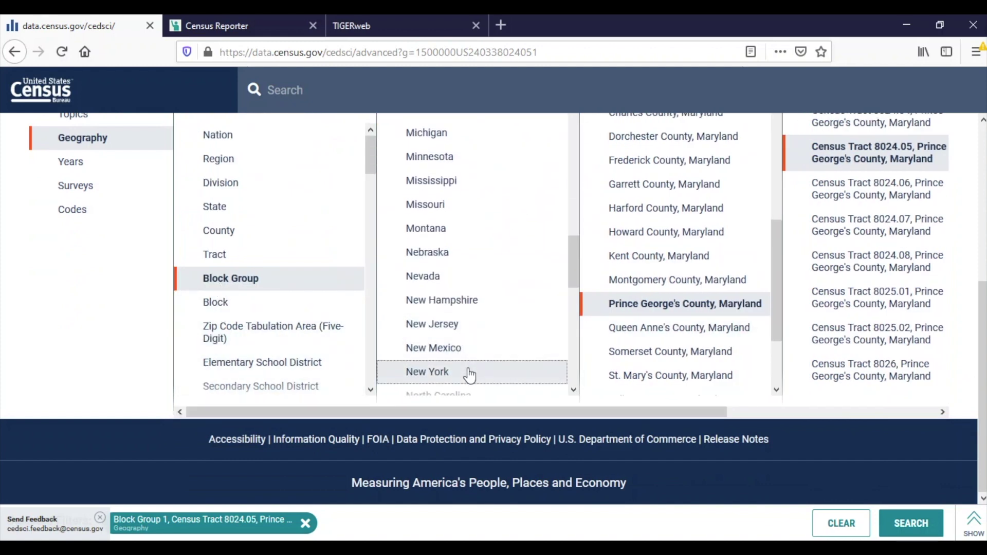
pyautogui.click(466, 371)
pyautogui.scroll(3, 97, 366)
pyautogui.scroll(-10, 640, 352)
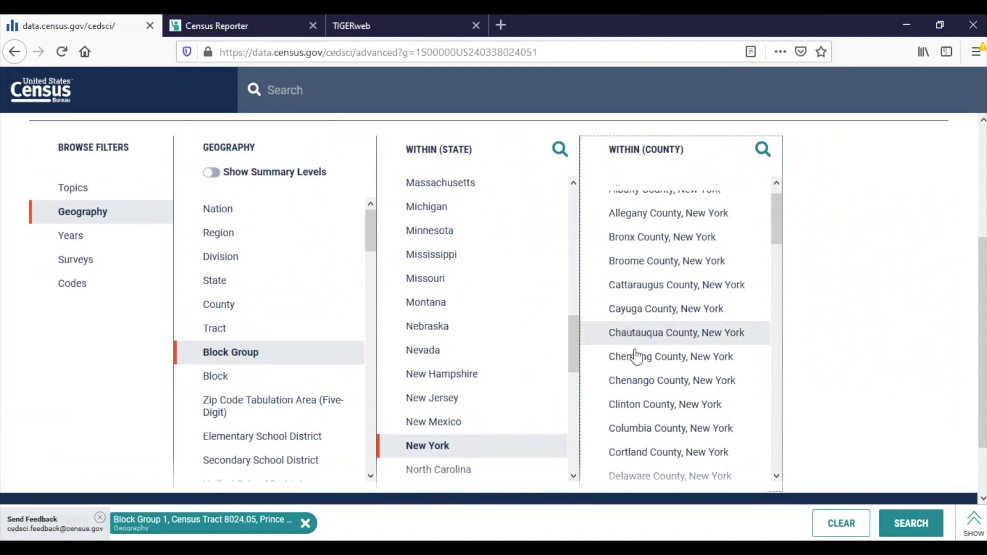
pyautogui.click(639, 346)
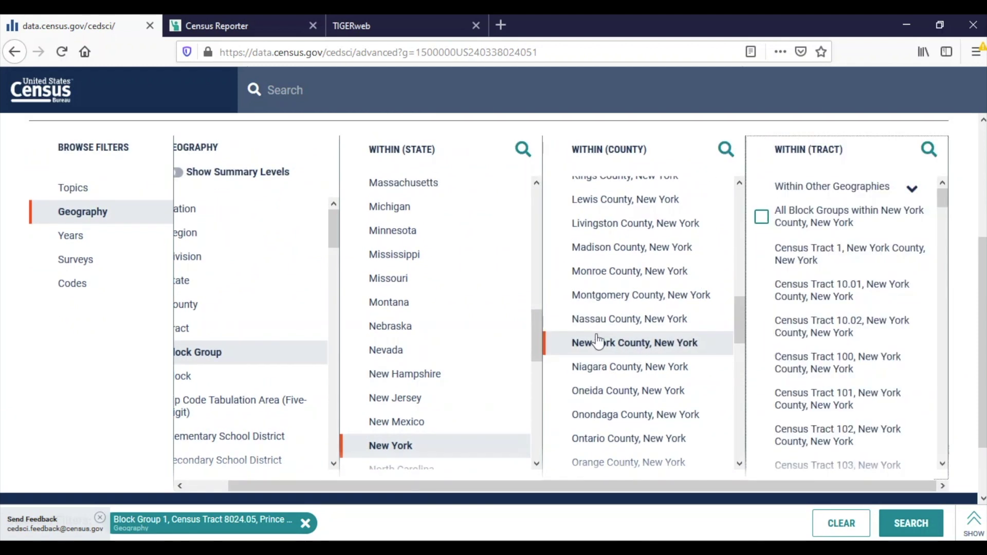
# - Check Block Group 1 of Census Tract 7 and search for both block groups
pyautogui.scroll(-20, 926, 360)
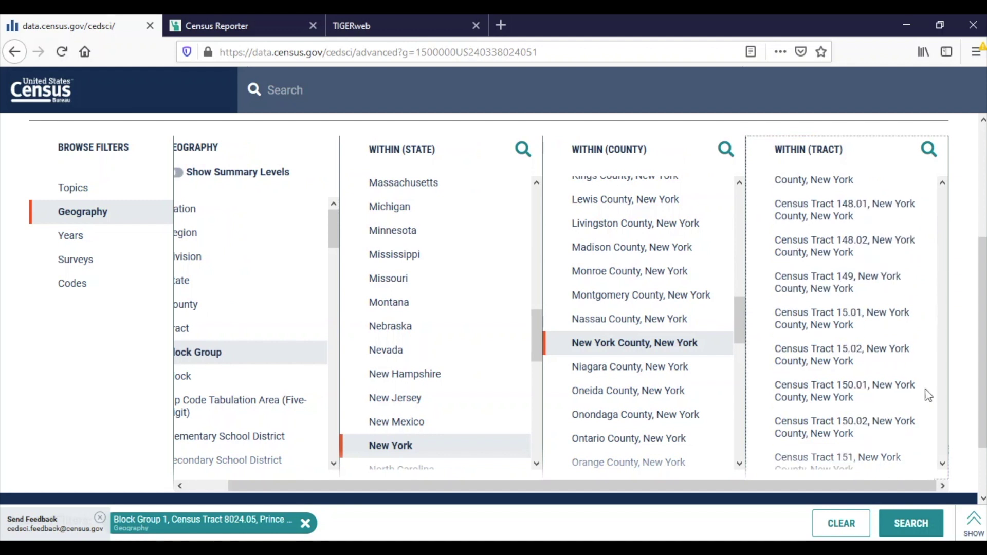
pyautogui.moveTo(948, 324); pyautogui.dragTo(941, 449)
pyautogui.scroll(-15, 912, 414)
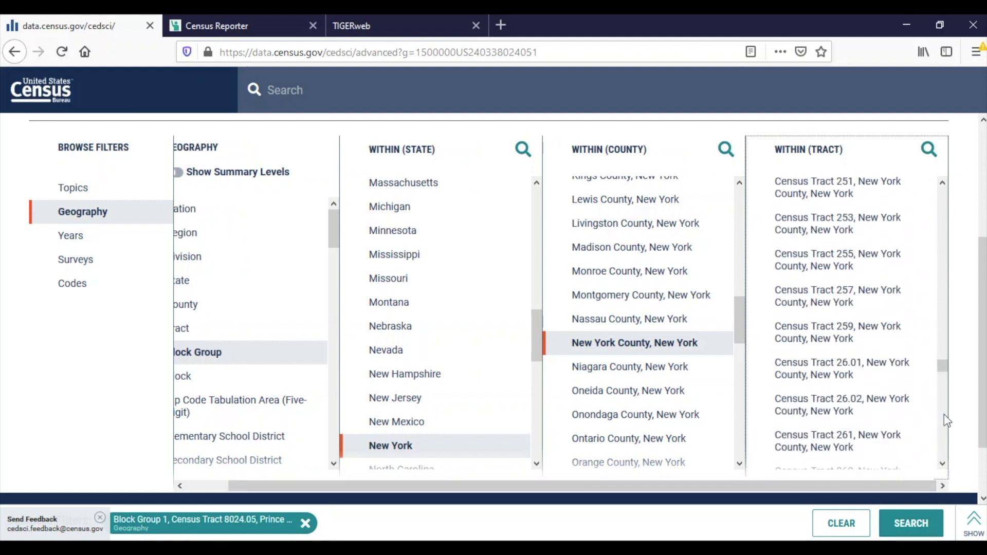
pyautogui.scroll(2, 874, 335)
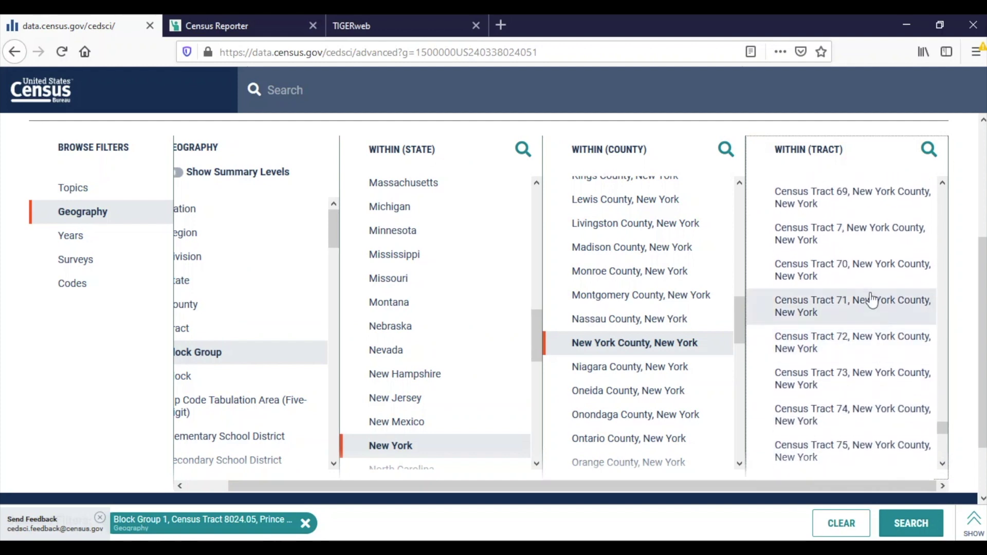
pyautogui.click(786, 227)
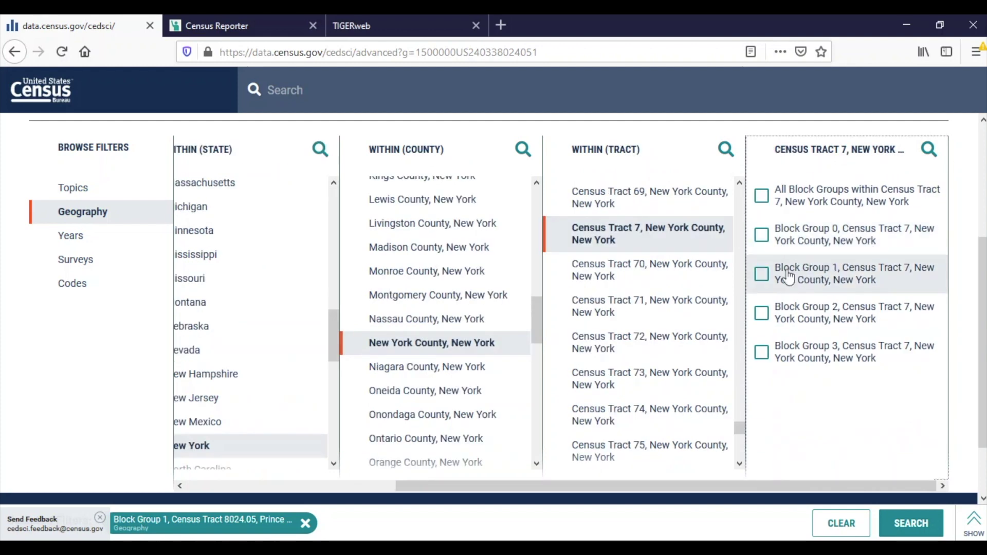
pyautogui.click(761, 274)
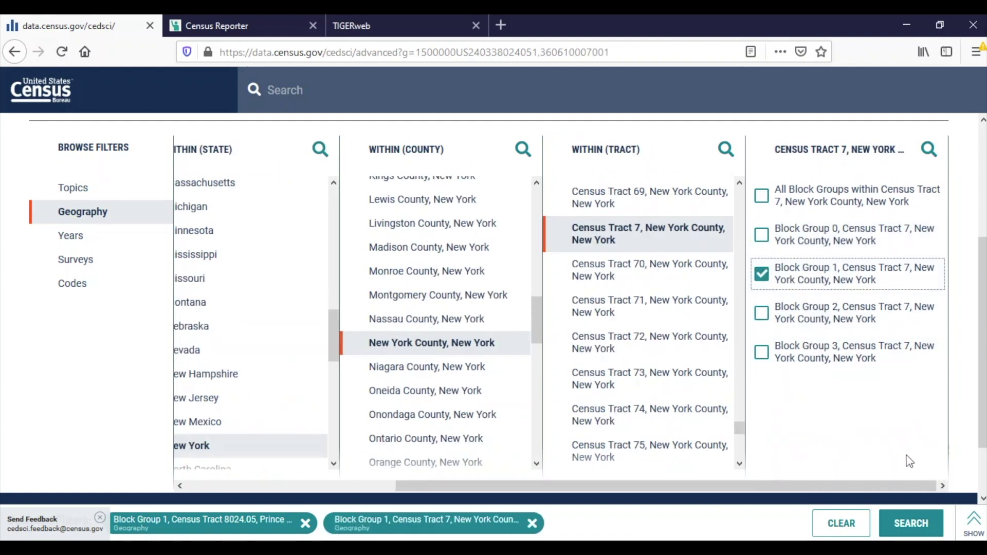
pyautogui.click(915, 522)
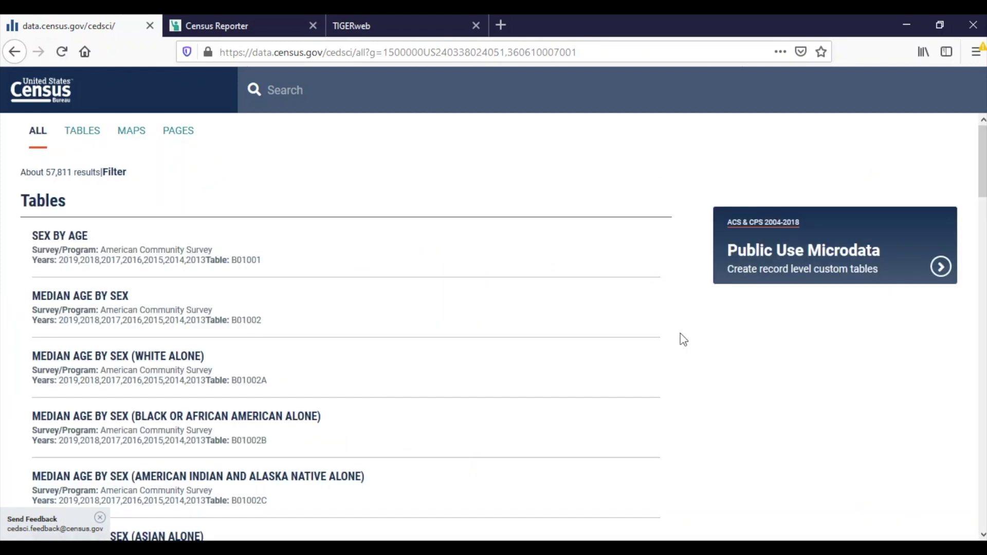
# - View table B01001 Sex by Age for both block groups, then return home
pyautogui.click(413, 264)
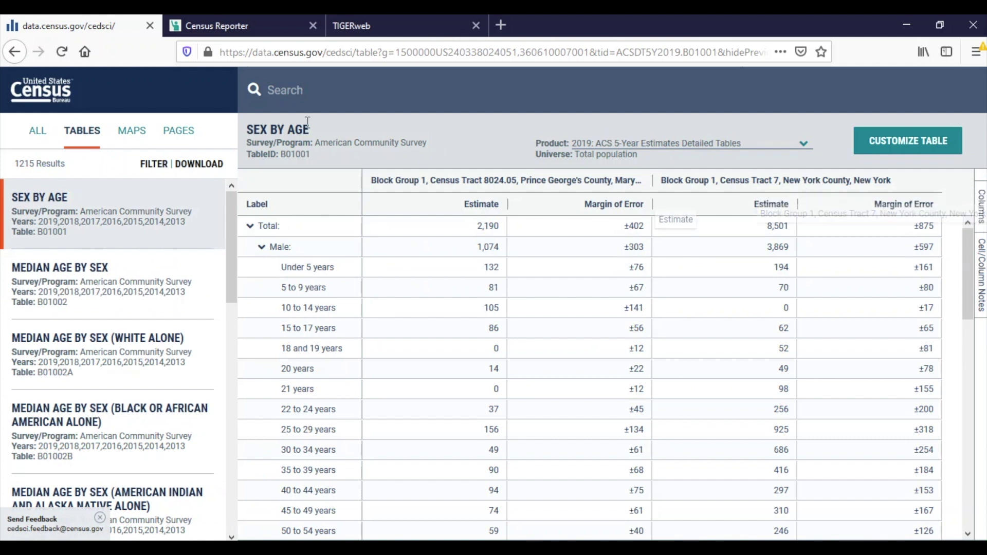
pyautogui.click(56, 95)
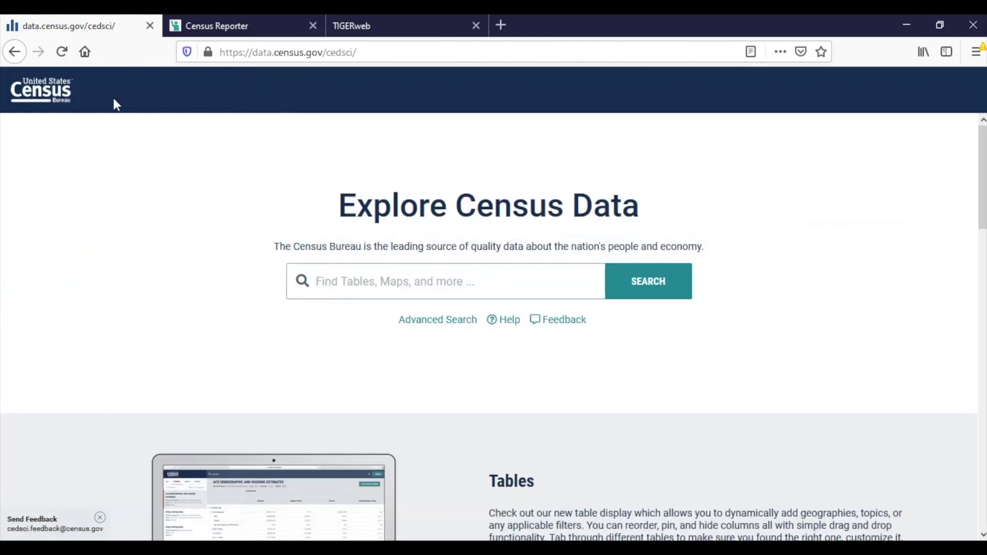